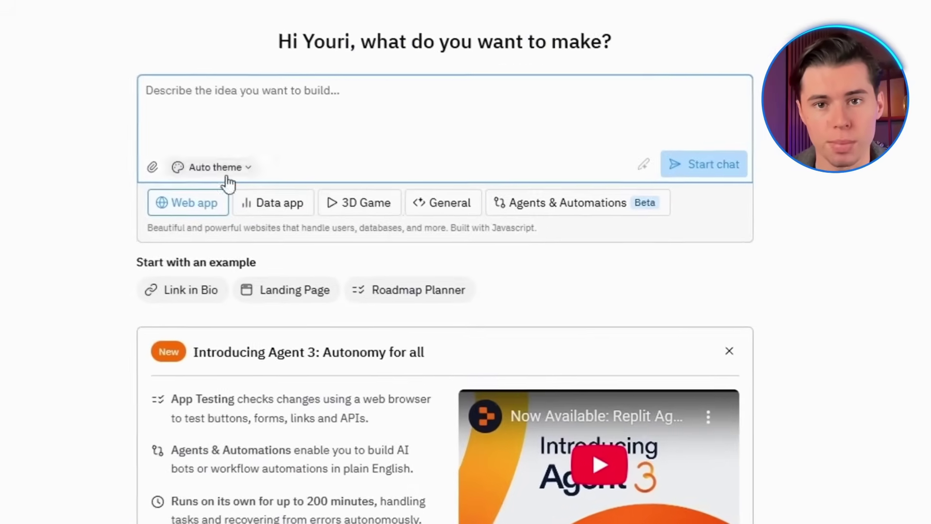
left_click(181, 168)
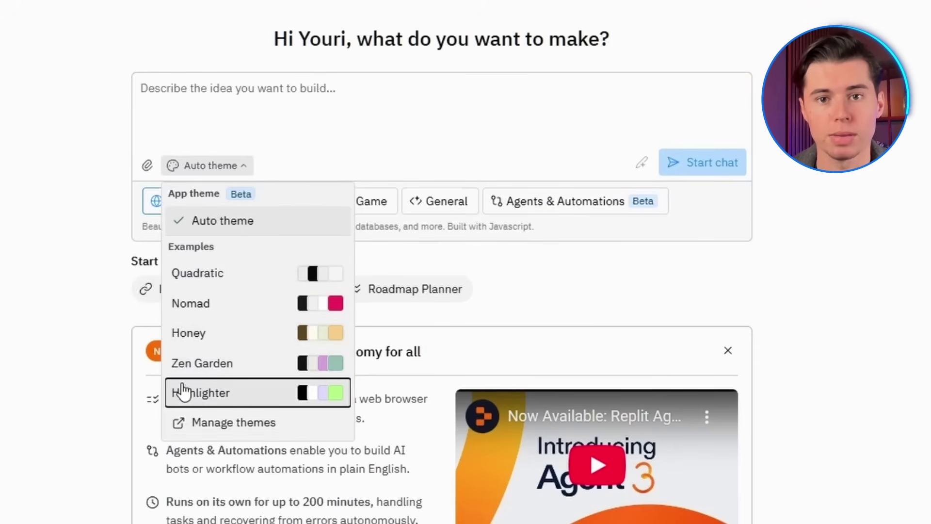
left_click(178, 420)
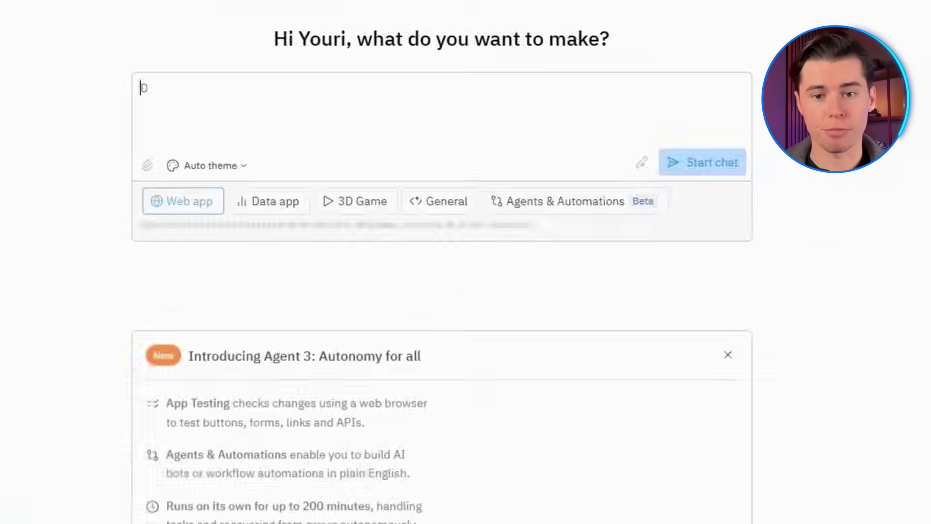
left_click(146, 166)
left_click(146, 167)
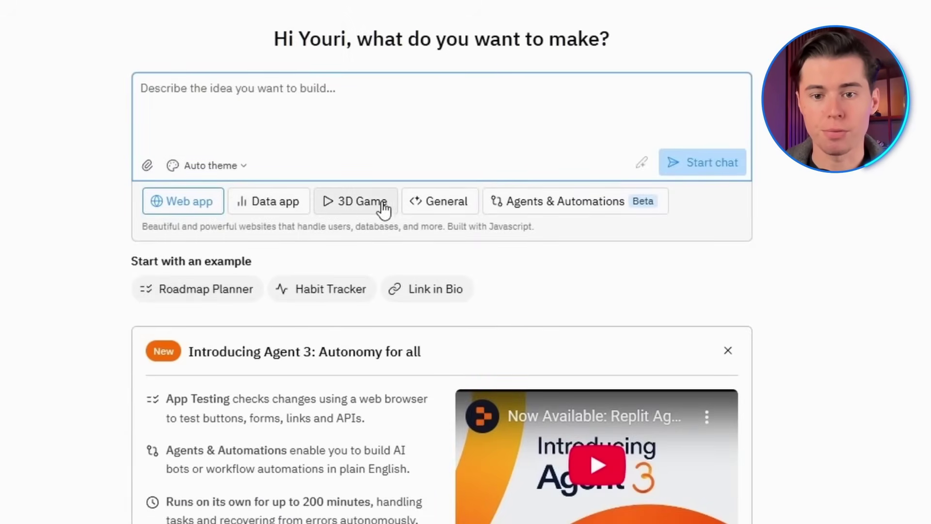
scroll(766, 252, "down", 1)
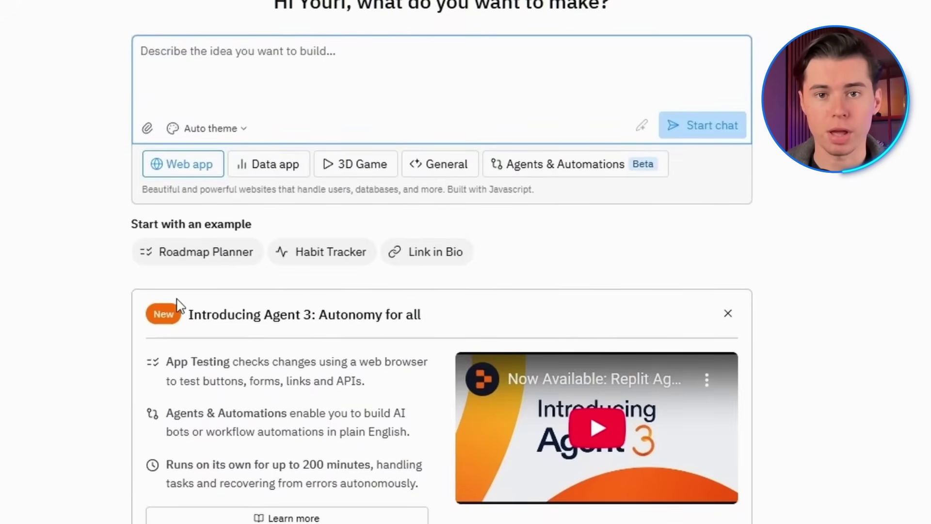
scroll(776, 278, "up", 1)
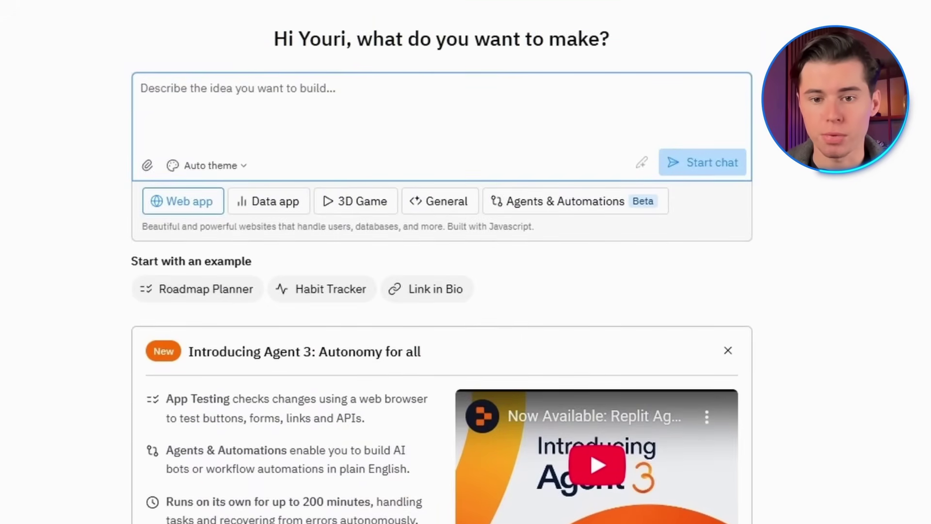
Step: Submit a web app prompt for a creative studio website with home, about, portfolio and contact pages, and start building from the proposed plan
left_click(244, 100)
type("I want a website for a small creative studio with four pages: home, about, portfolio, and contact. Use a clean, modern design with light colors and simple fonts. The site should be responsive and best on mobile. Add a hero section with a headline and a button on the homepage. The portfolio page should have a gallery grid of projects. On the contact page, include a contact form with email, name, and message. Add animation and hover effects on the buttons and image, and include social media icons in the footer.")
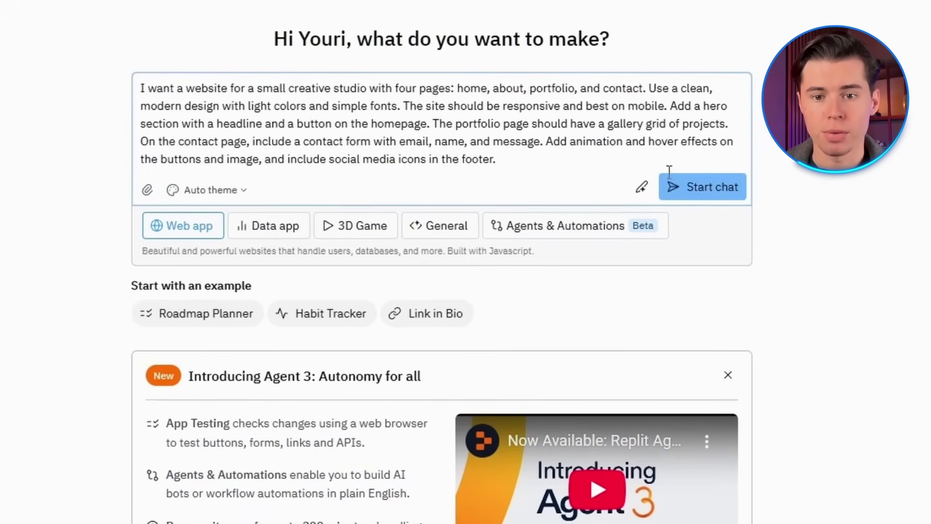
left_click(674, 184)
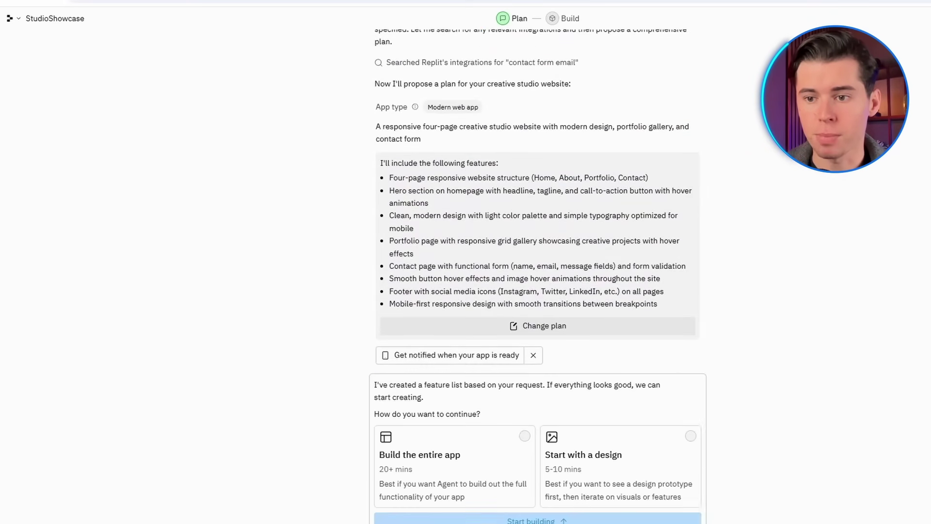
left_click(554, 505)
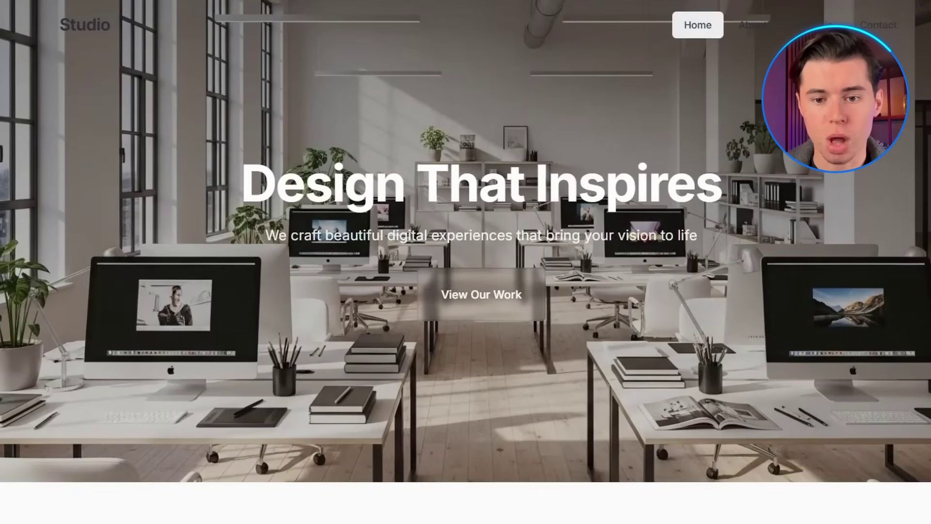
Step: Examine the generated Studio website's layout and content on its home, contact and portfolio pages
scroll(466, 262, "down", 7)
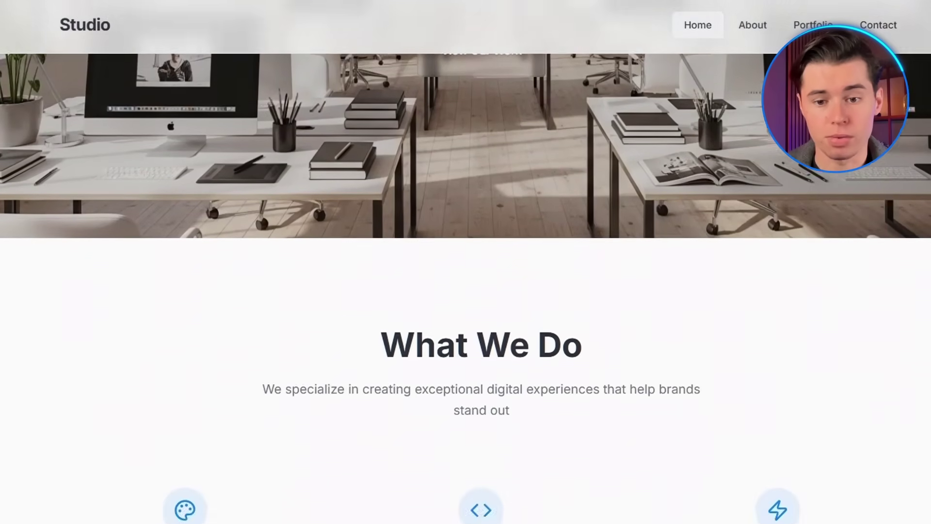
scroll(465, 262, "down", 7)
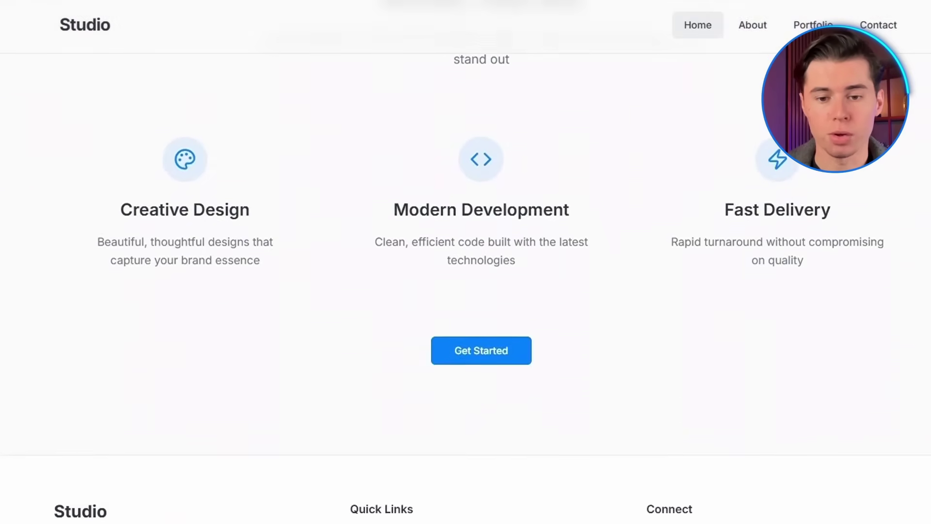
scroll(466, 262, "down", 1)
scroll(465, 261, "up", 7)
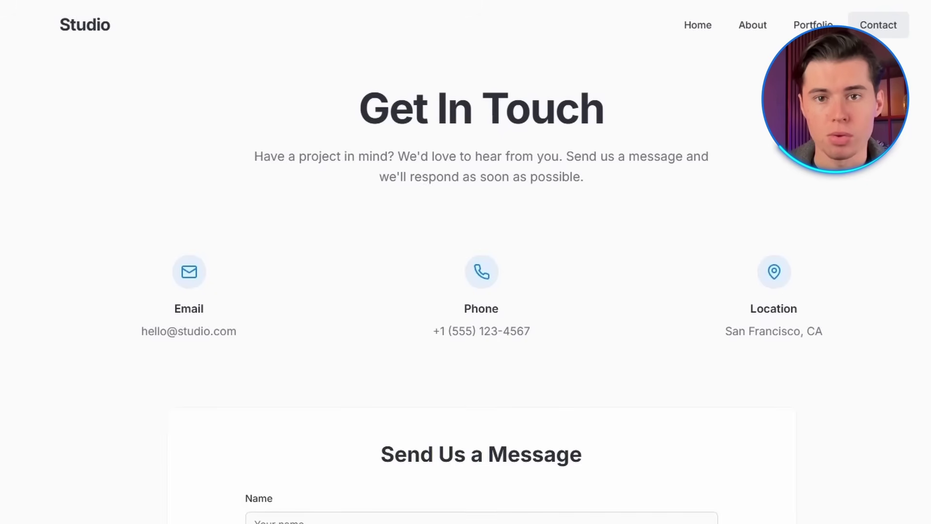
scroll(465, 288, "down", 7)
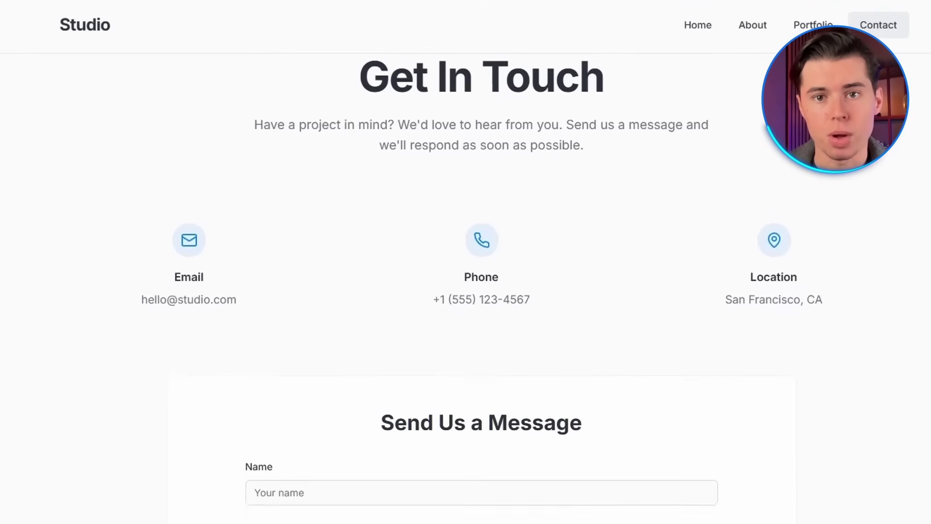
left_click(814, 25)
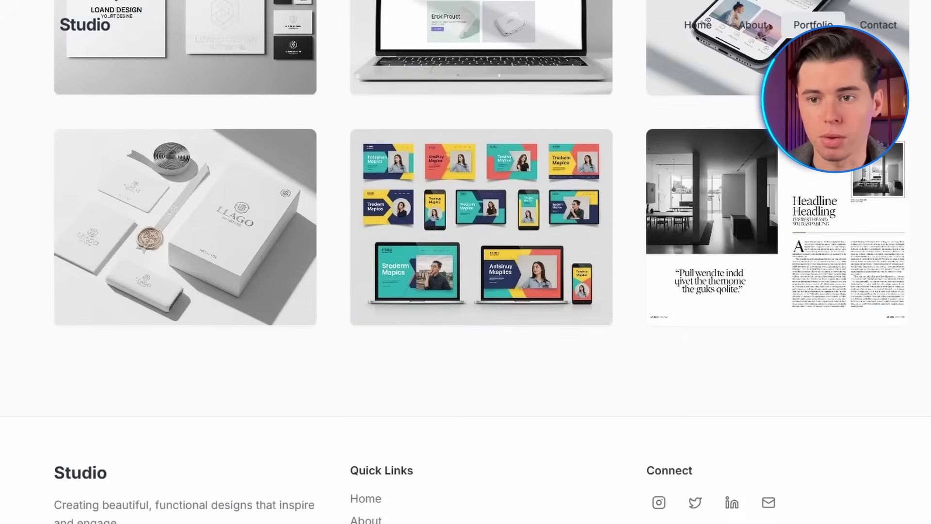
scroll(466, 291, "down", 3)
scroll(481, 290, "down", 1)
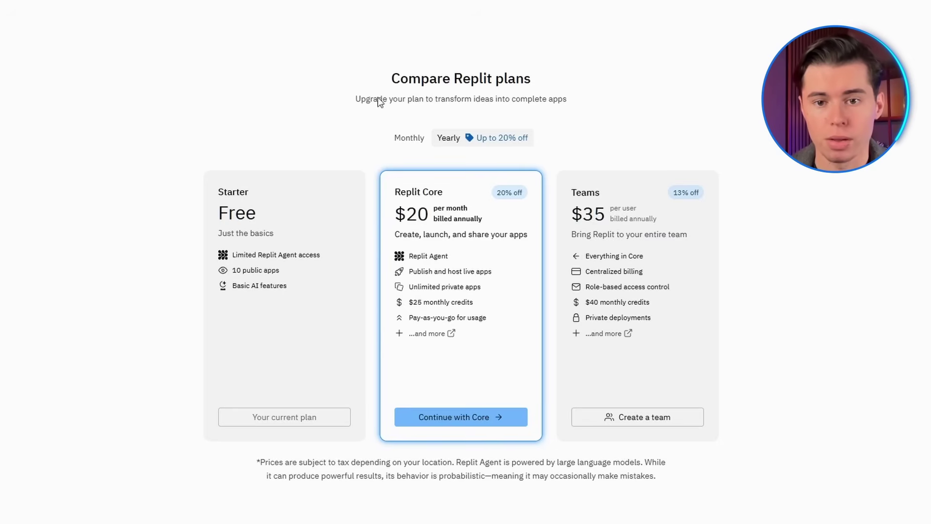
Step: Show the monthly billing prices in the Replit plan comparison
left_click(404, 144)
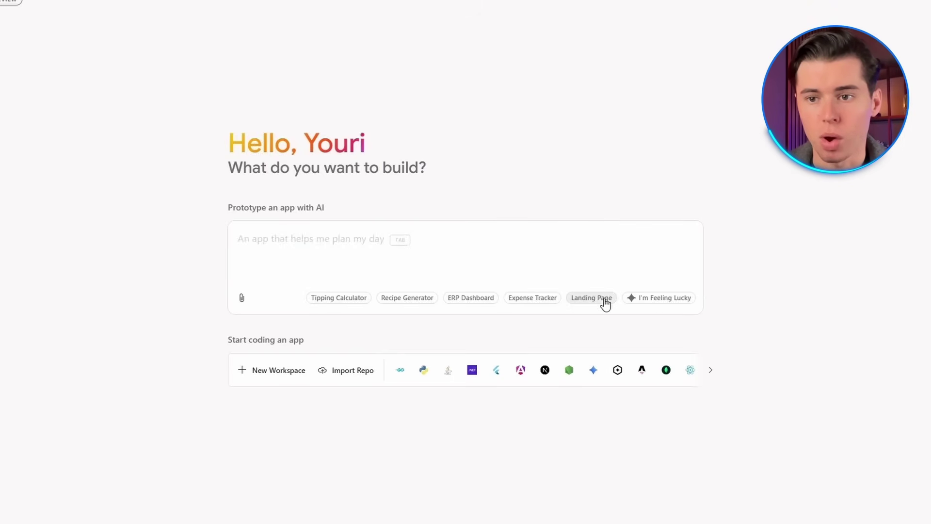
Step: In Firebase Studio, submit the same four-page creative studio website prompt and prototype the app from the generated blueprint
type("I want a website for a small creative studio with four pages: home, about, portfolio, and contact. Use a clean, modern design with light colors and simple fonts. The site should be responsive and best on mobile. Add a hero section with a headline and a button on the homepage. The portfolio page should have a gallery grid of projects. On the contact page, include a contact form with email, name, and message. Add animation and hover effects on the buttons and image, and include social media icons in the footer.")
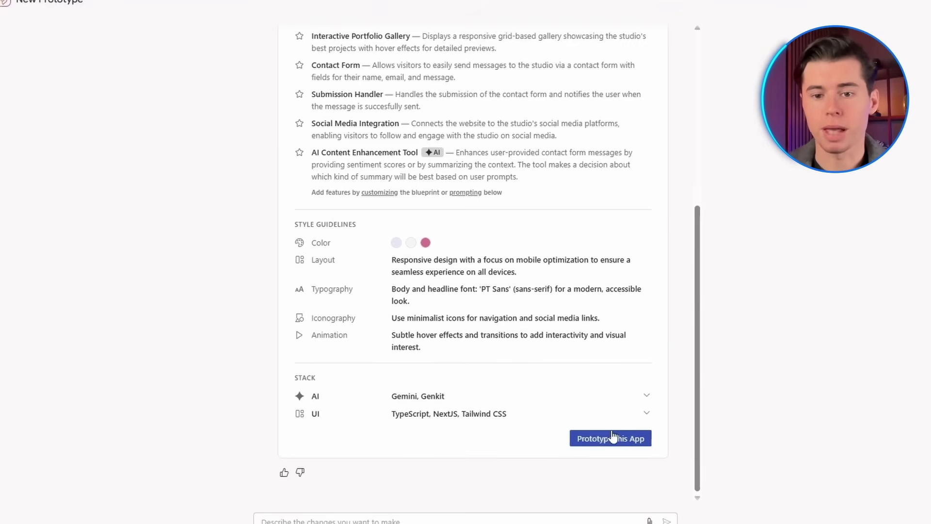
left_click(613, 437)
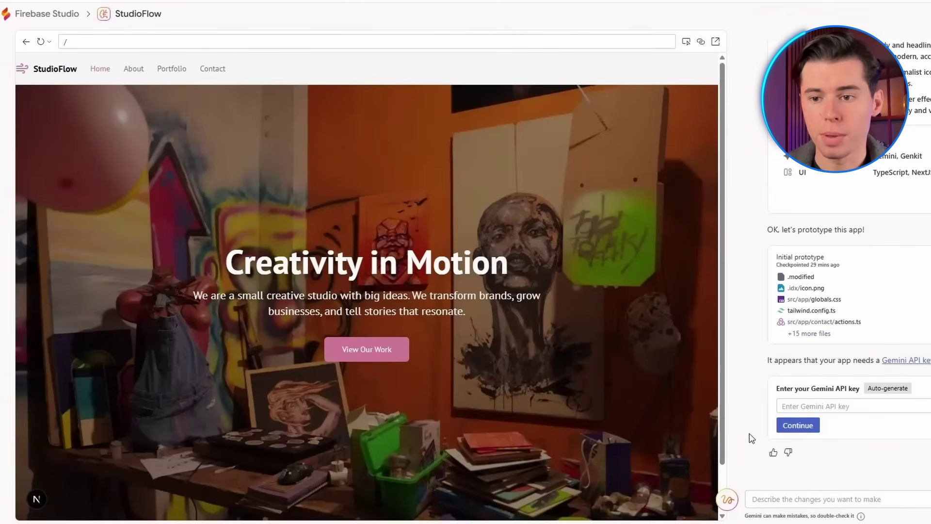
Step: Examine the StudioFlow prototype's home page, the portfolio reached through View Our Work, and the About page down to the footer
scroll(722, 369, "down", 1)
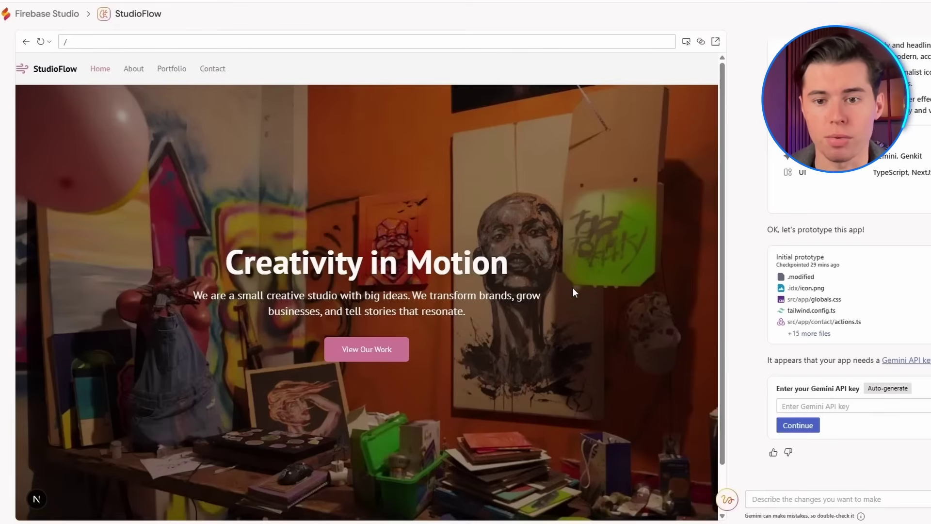
left_click(367, 350)
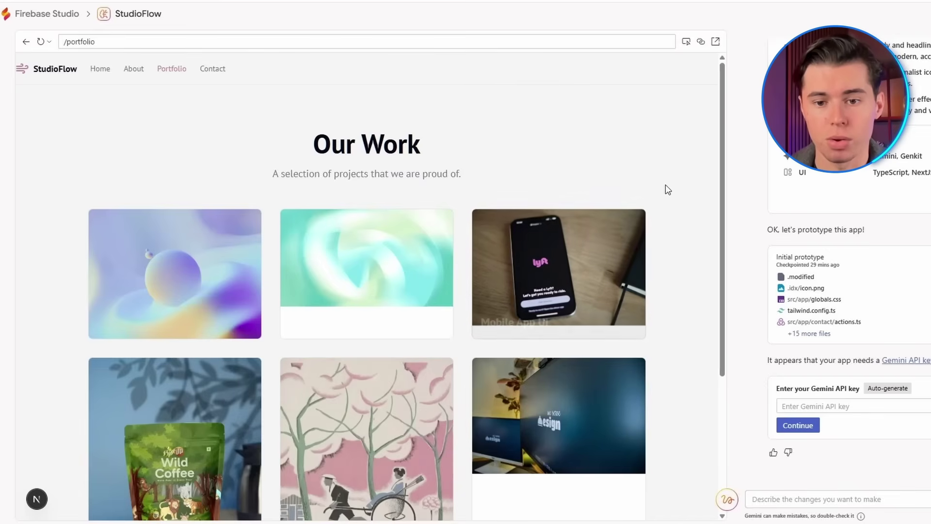
scroll(708, 131, "down", 4)
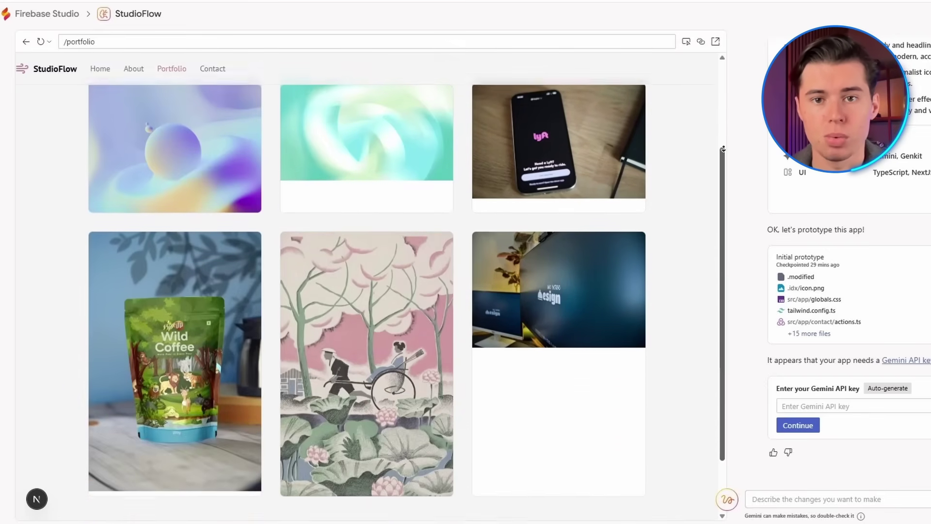
scroll(708, 132, "up", 2)
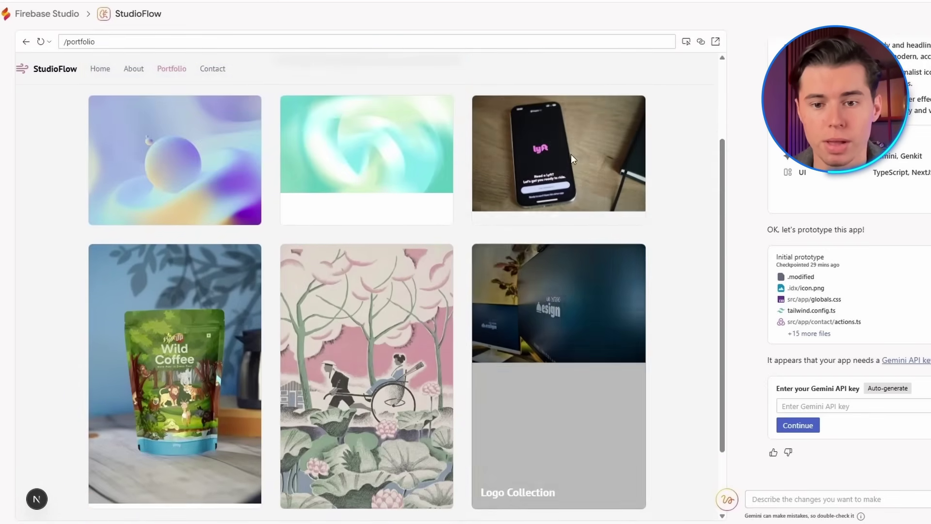
left_click(140, 74)
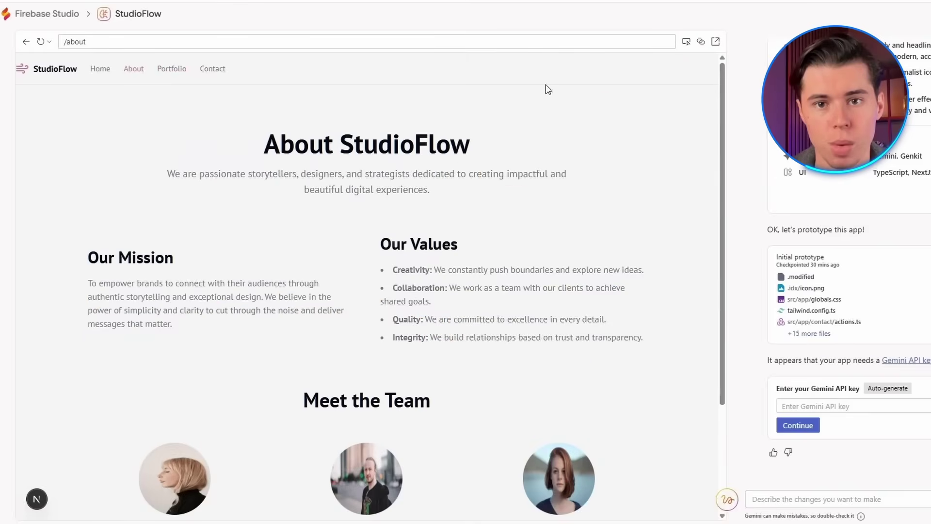
scroll(708, 97, "down", 3)
scroll(708, 108, "up", 2)
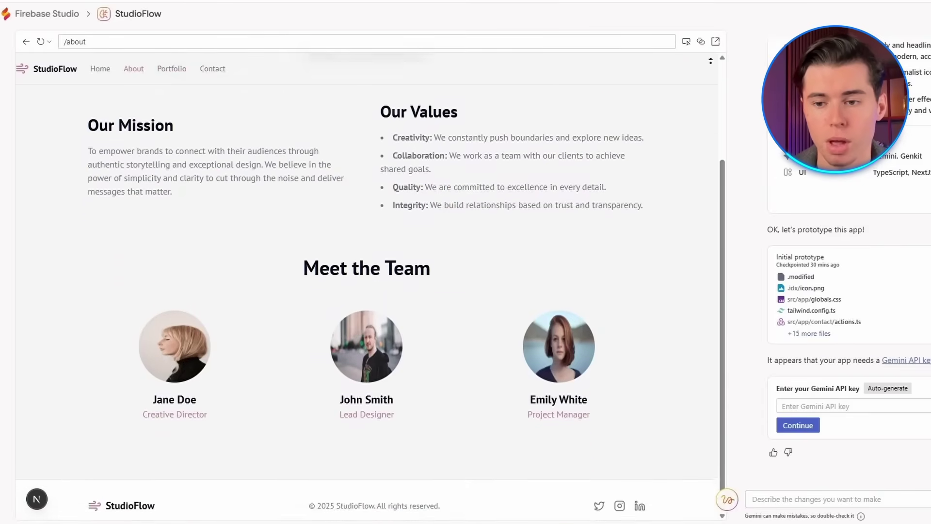
scroll(712, 61, "down", 2)
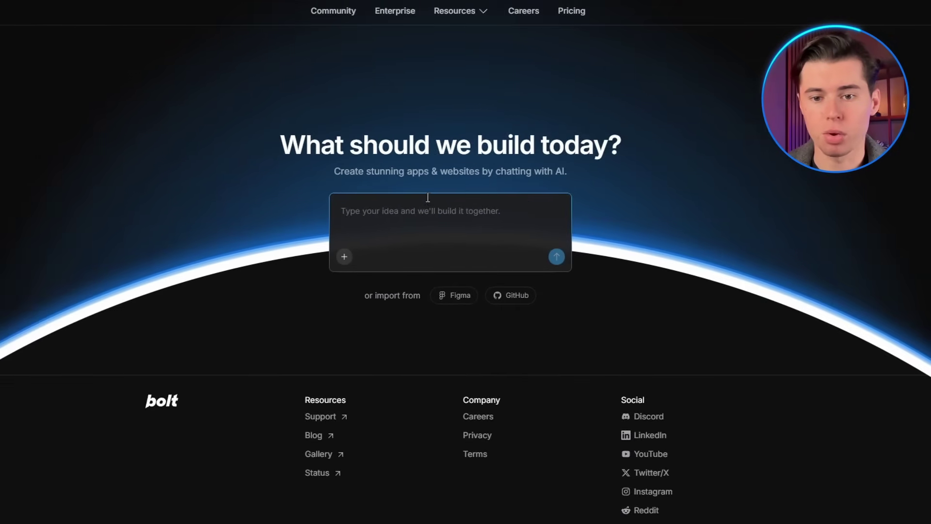
Step: In Bolt, enter the creative studio website prompt as the idea to build
key("ctrl+v")
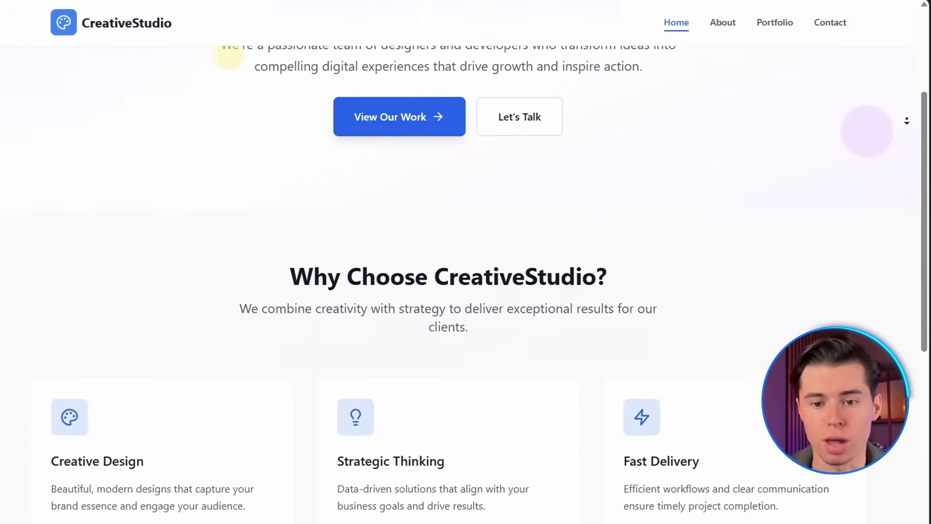
Step: Examine the generated CreativeStudio site's home page and its About page from the statistics down to the team section
scroll(906, 121, "down", 5)
scroll(906, 121, "down", 5)
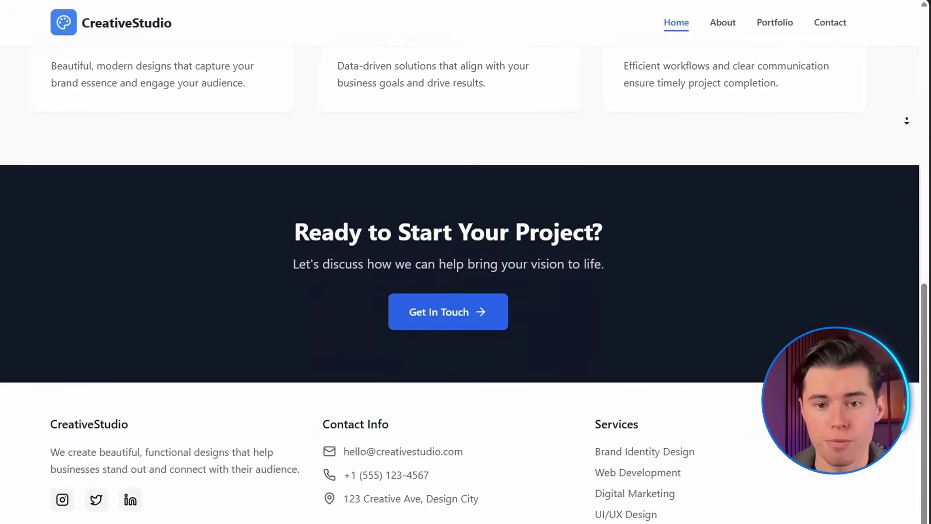
left_click(725, 26)
scroll(904, 61, "up", 15)
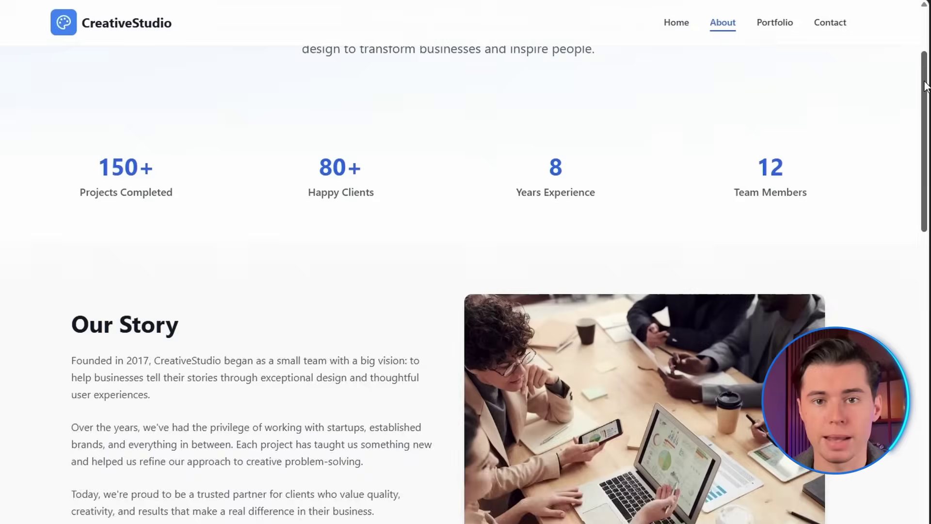
scroll(899, 96, "down", 15)
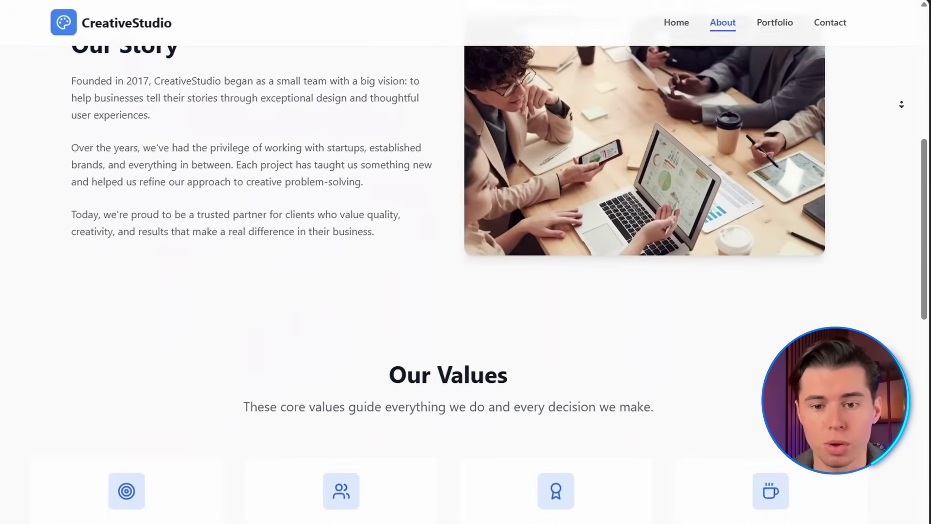
scroll(901, 105, "down", 8)
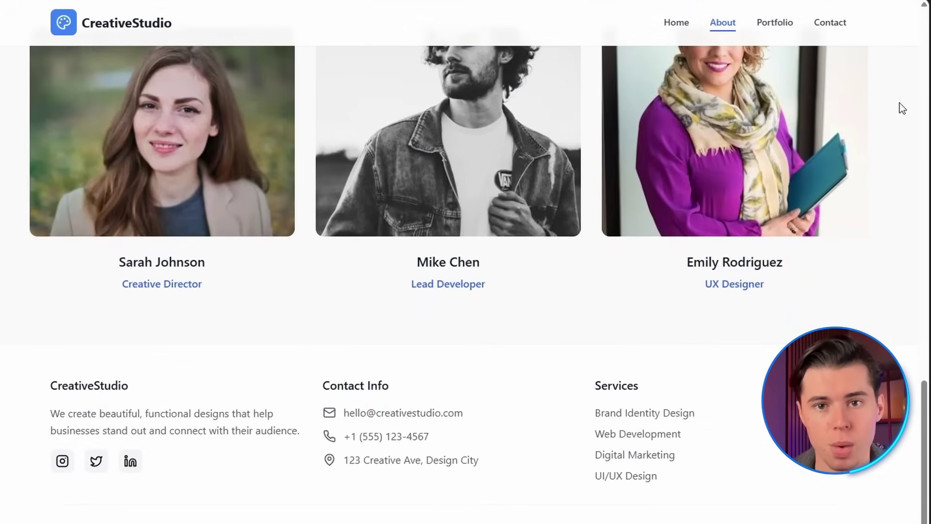
Step: Test the Portfolio page's Branding, Web Design, Mobile Apps, Print and All filters, and look through the Contact page's frequently asked questions
left_click(759, 23)
scroll(927, 320, "up", 4)
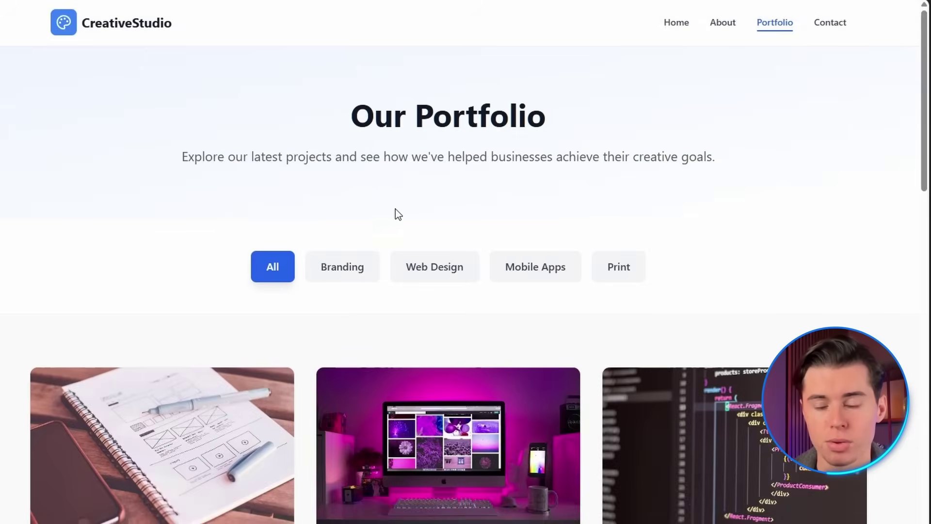
left_click(339, 266)
left_click(434, 266)
left_click(536, 267)
left_click(618, 266)
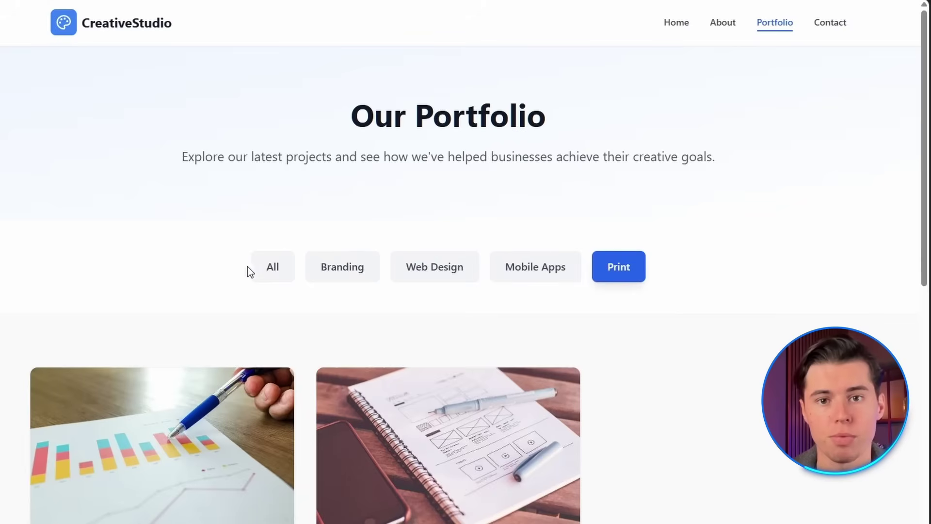
left_click(252, 267)
middle_click(911, 162)
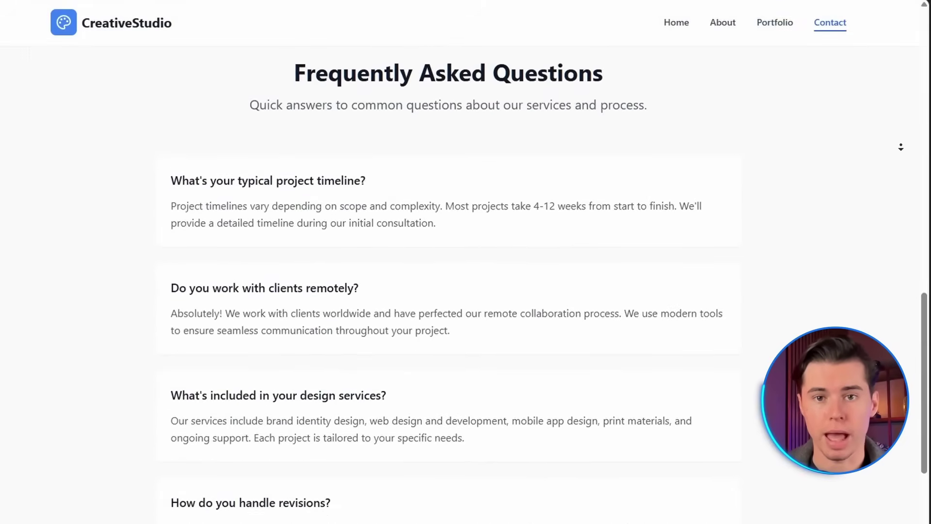
left_click(901, 145)
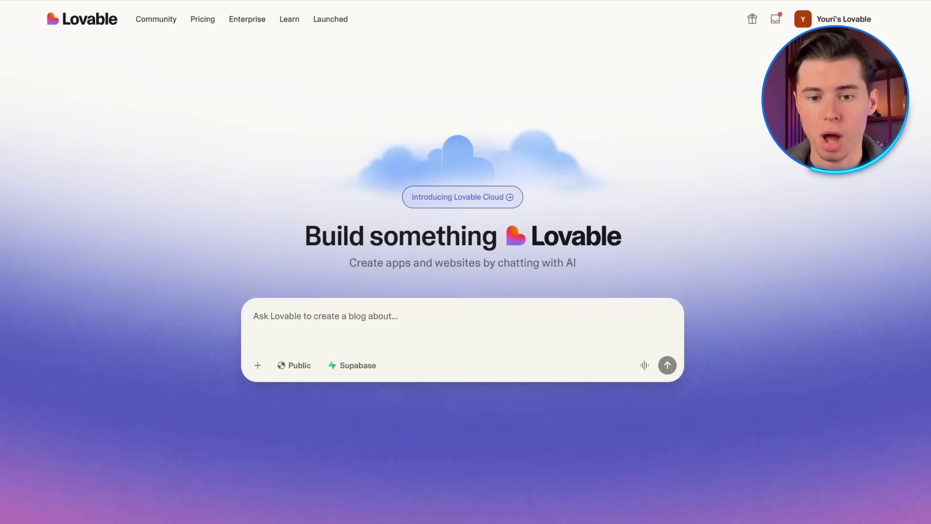
scroll(519, 168, "down", 6)
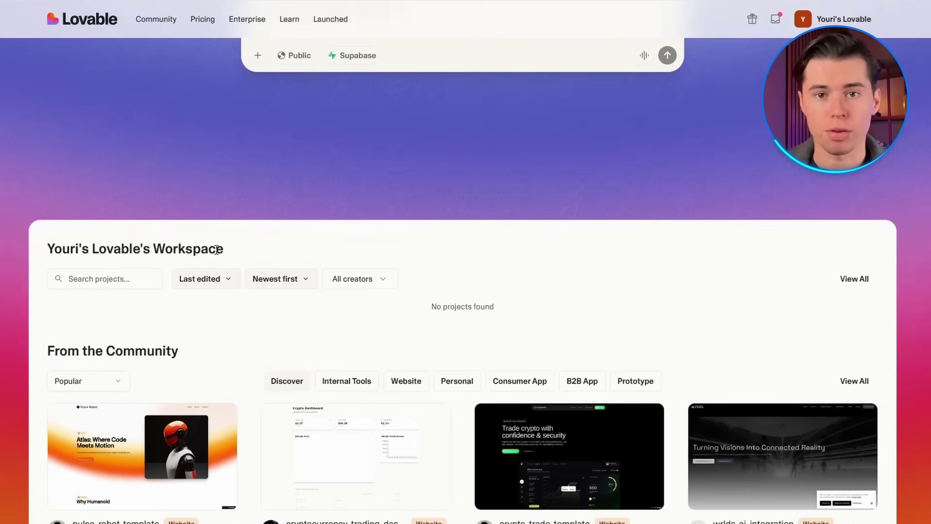
scroll(465, 281, "up", 6)
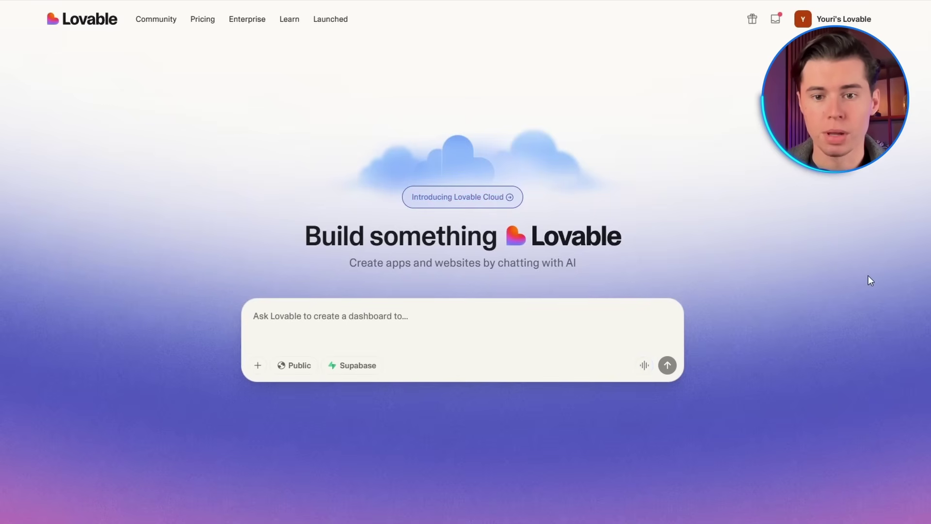
Step: In Lovable, submit the prompt for a clean, modern creative studio website with home, about, portfolio and contact pages
type("I want a website for a small creative studio with four pages: home, about, portfolio, and contact. Use a clean, modern design with light colors and simple fonts. The site should be responsive and best on mobile. Add a hero section with a headline and a button on the homepage. The portfolio page should have a gallery grid of projects. On the contact page, include a contact form with email, name, and message. Add animation and hover effects on the buttons and image, and include social media icons in the footer.")
left_click(667, 405)
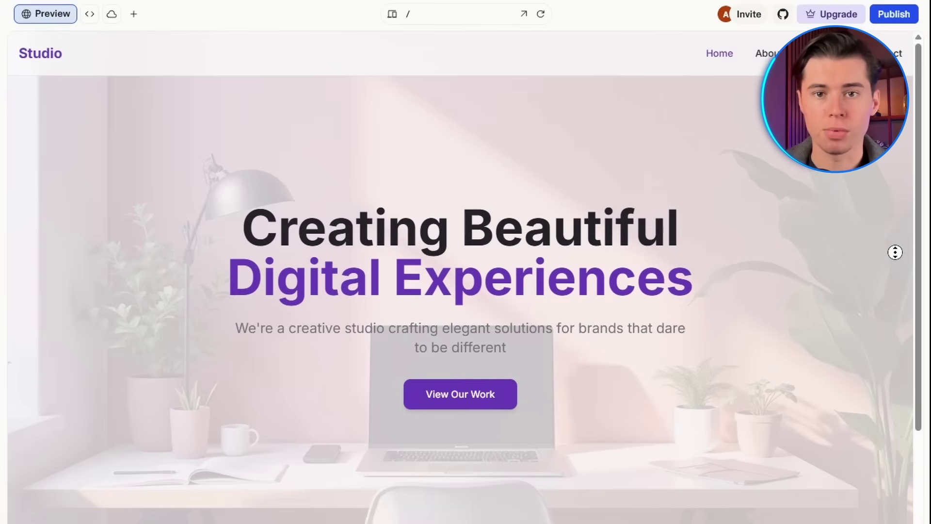
Step: Examine the generated Studio site's home page down to What We Do, its About page, and the project grid on its Portfolio page
scroll(896, 295, "down", 6)
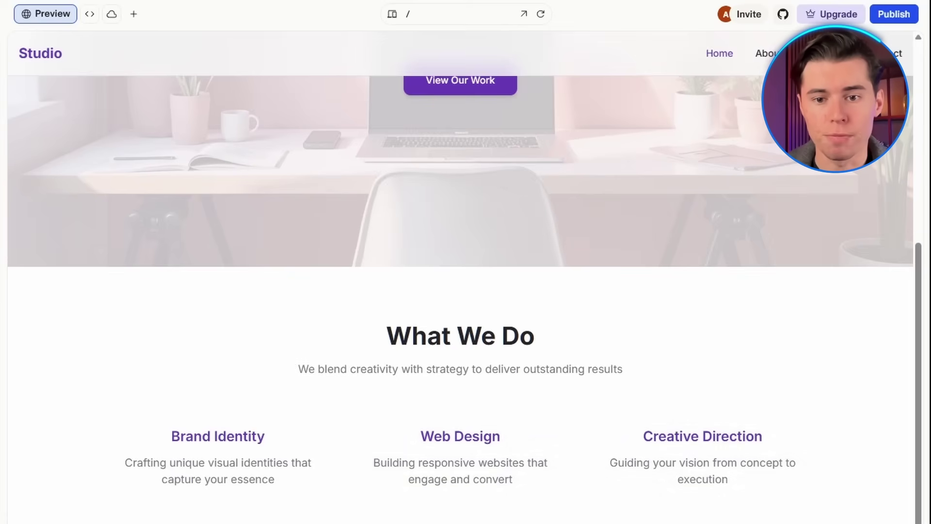
left_click(765, 57)
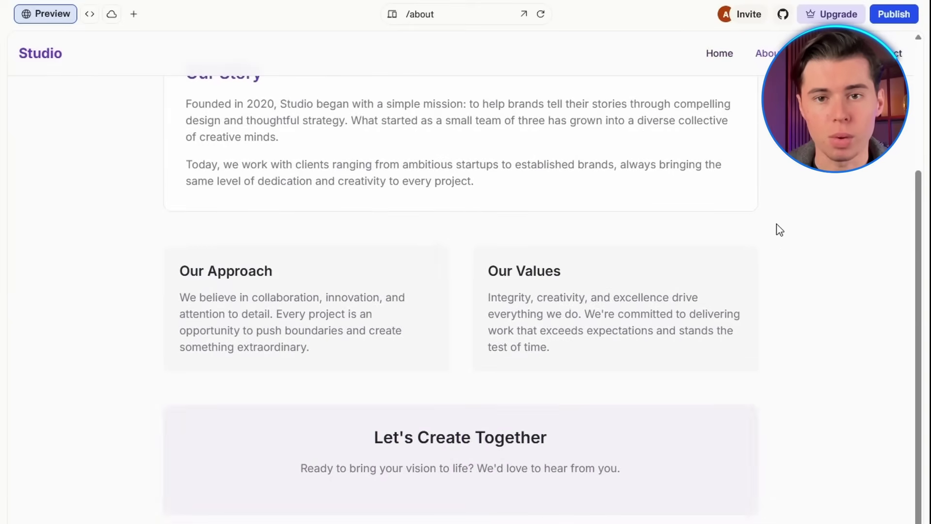
scroll(806, 280, "up", 4)
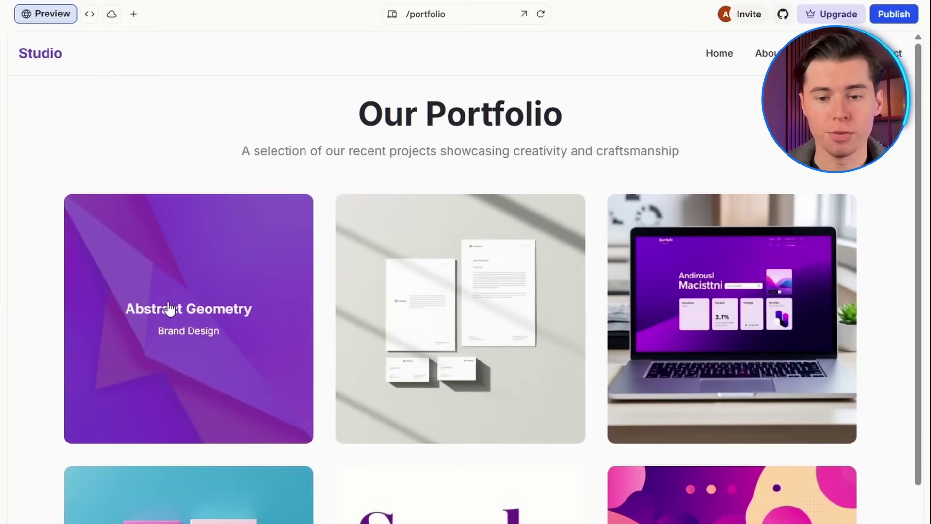
scroll(164, 327, "down", 4)
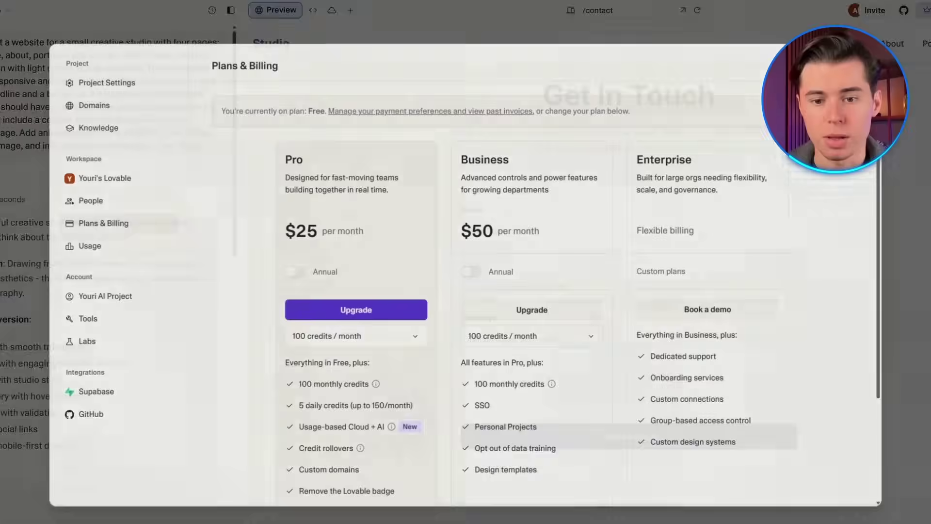
Step: Review the prices and included features of the Pro, Business and Enterprise plans in Lovable's Plans & Billing settings
scroll(485, 291, "down", 2)
scroll(717, 42, "down", 1)
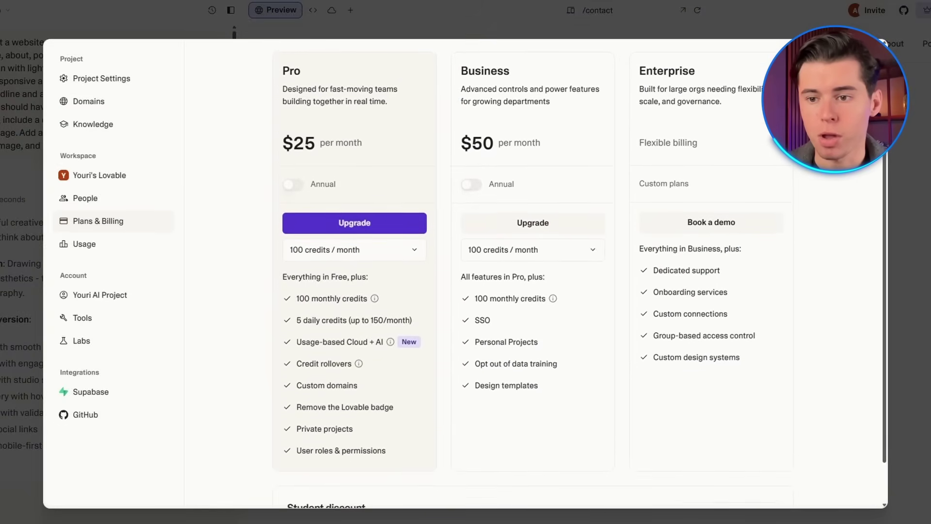